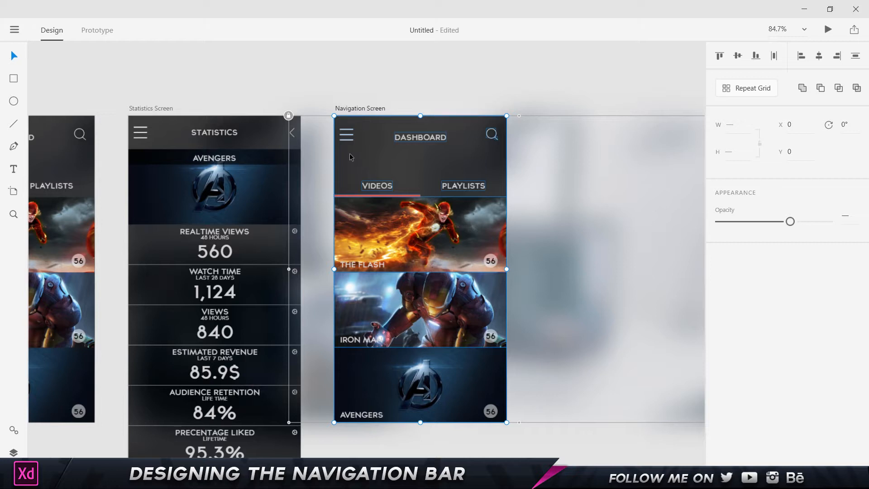
Step: Shift the dashboard content on the Navigation Screen horizontally to X 301, keeping Y at 0
{"action": "left_click_drag", "start_coordinate": [350, 157], "coordinate": [554, 166]}
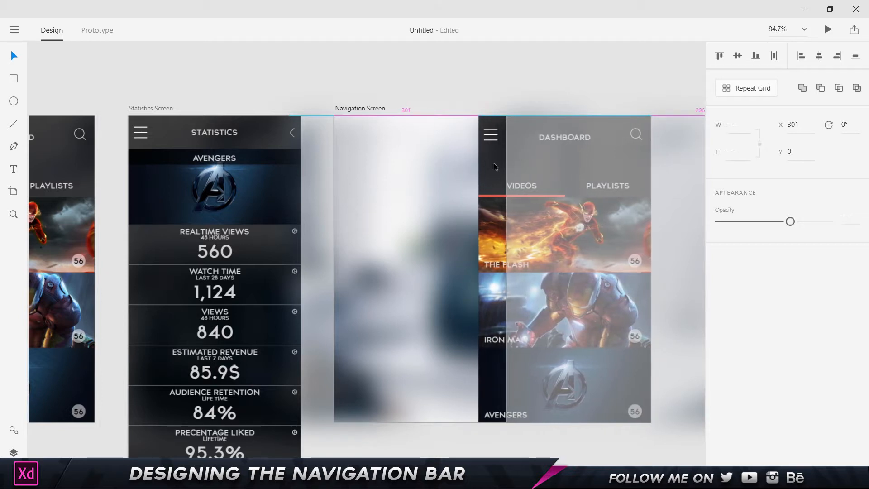
{"action": "left_click_drag", "start_coordinate": [494, 164], "coordinate": [494, 163]}
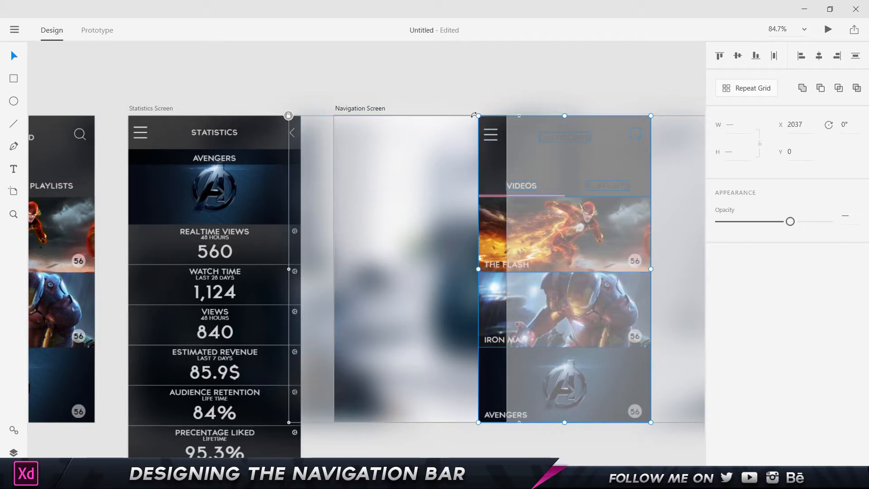
{"action": "left_click", "coordinate": [509, 83]}
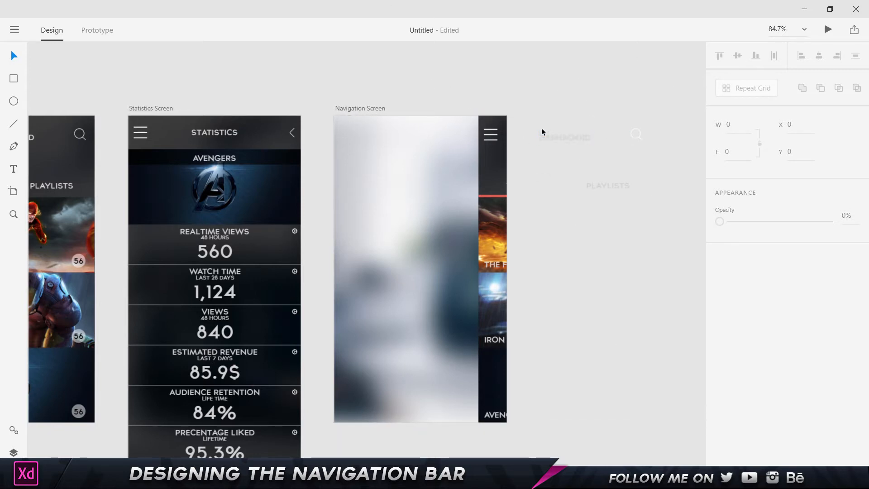
Step: Delete the leftover dashboard title, search icon and playlists label lying outside the Navigation Screen artboard
{"action": "left_click", "coordinate": [562, 136]}
{"action": "scroll", "coordinate": [641, 143], "scroll_direction": "down", "scroll_amount": 3}
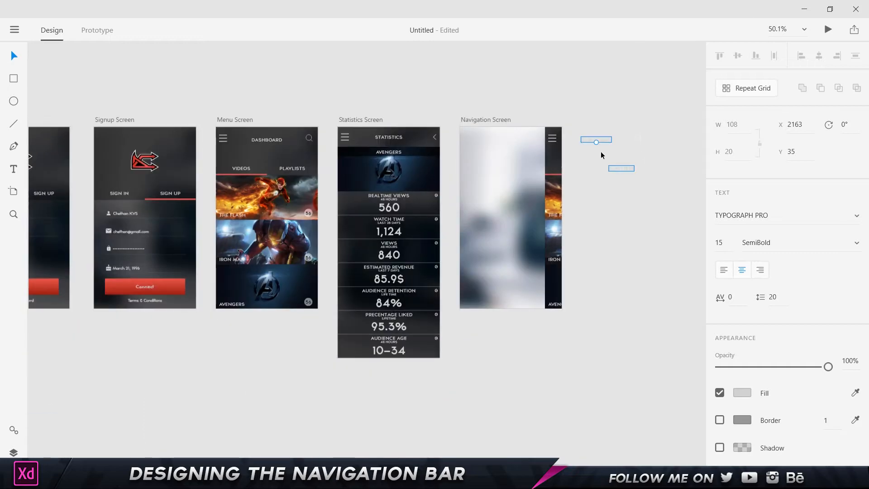
{"action": "left_click_drag", "start_coordinate": [581, 112], "coordinate": [487, 111]}
{"action": "left_click_drag", "start_coordinate": [590, 240], "coordinate": [490, 91]}
{"action": "key", "text": "Delete"}
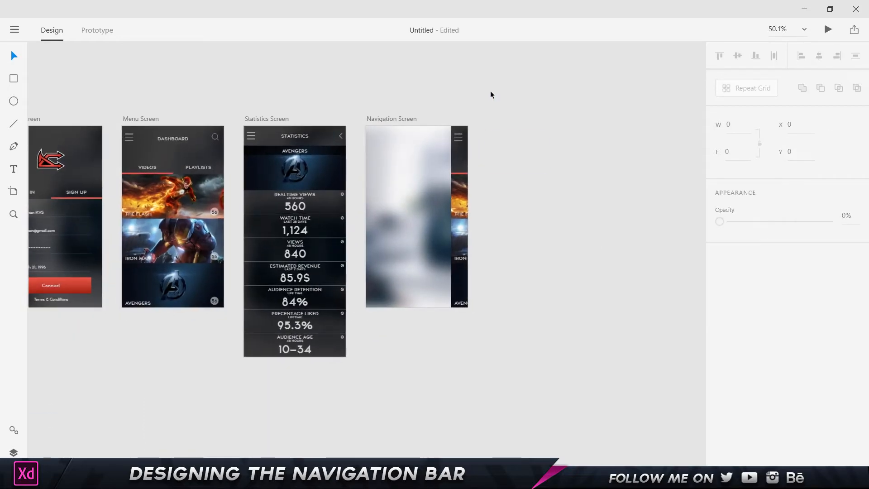
Step: Draw a 301 by 641 rectangle at X 0, Y 0 over the empty area of the Navigation Screen
{"action": "scroll", "coordinate": [358, 194], "scroll_direction": "up", "scroll_amount": 3}
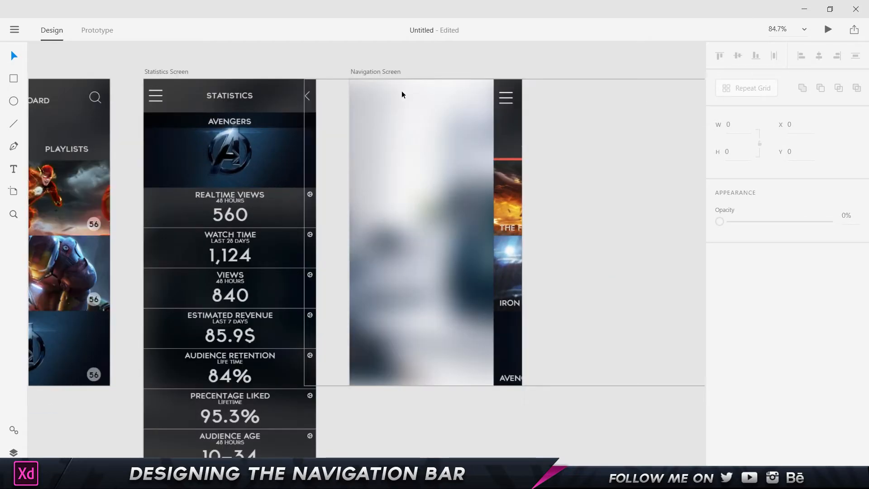
{"action": "left_click", "coordinate": [17, 82]}
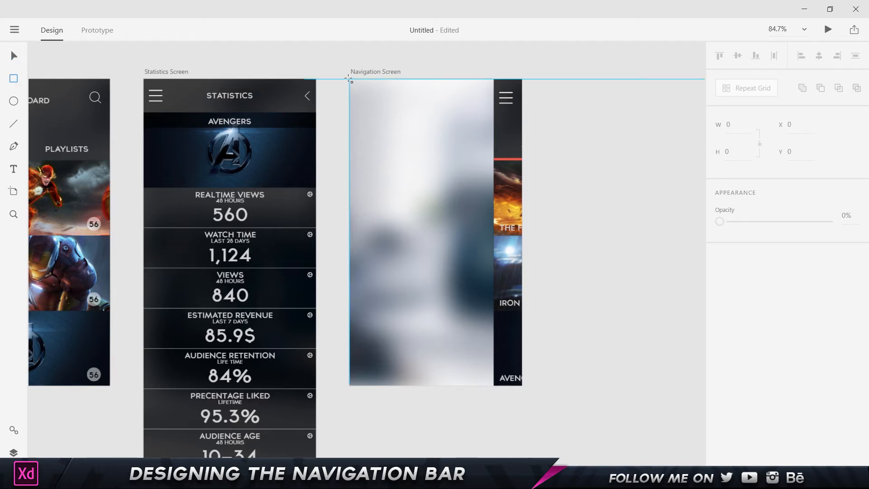
{"action": "left_click_drag", "start_coordinate": [349, 80], "coordinate": [496, 386]}
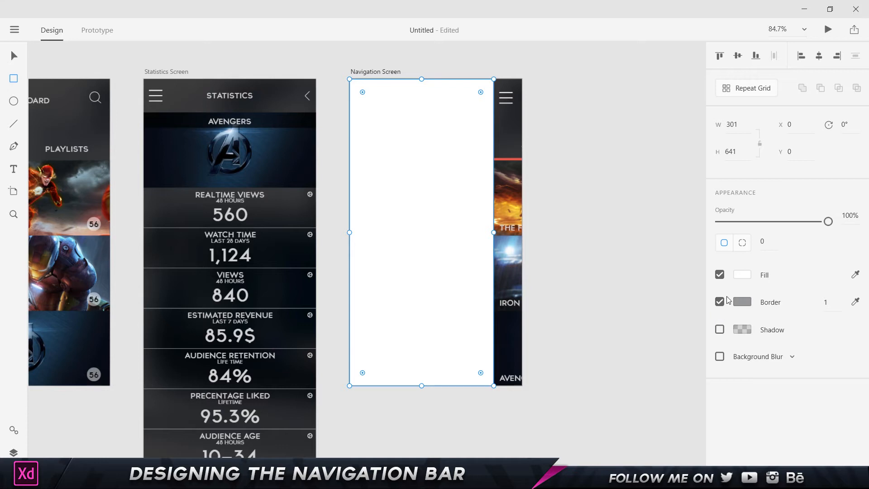
Step: Remove the rectangle's border and give it a very light grey fill
{"action": "left_click", "coordinate": [719, 302]}
{"action": "left_click", "coordinate": [742, 275]}
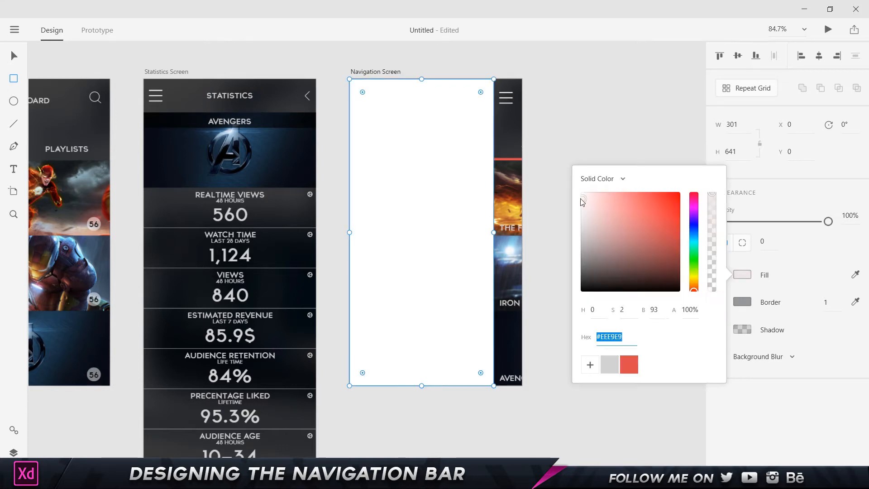
{"action": "left_click_drag", "start_coordinate": [601, 215], "coordinate": [565, 198]}
{"action": "left_click", "coordinate": [608, 141]}
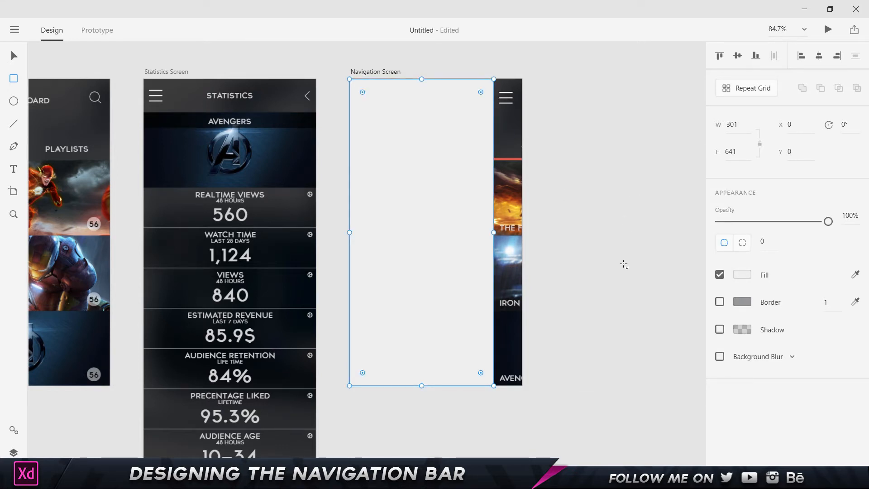
{"action": "left_click", "coordinate": [516, 64]}
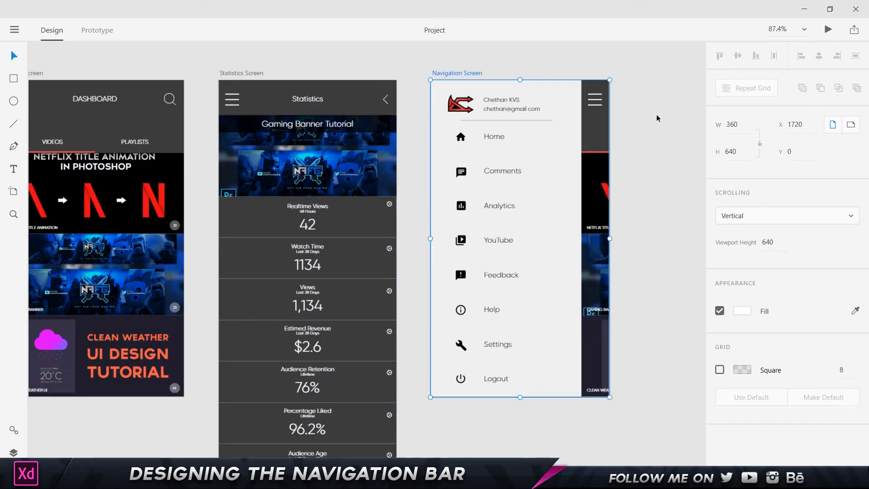
Step: Copy the finished Navigation Screen artboard from the Project file and paste it beside the Navigation Screen in the untitled document
{"action": "left_click", "coordinate": [656, 114]}
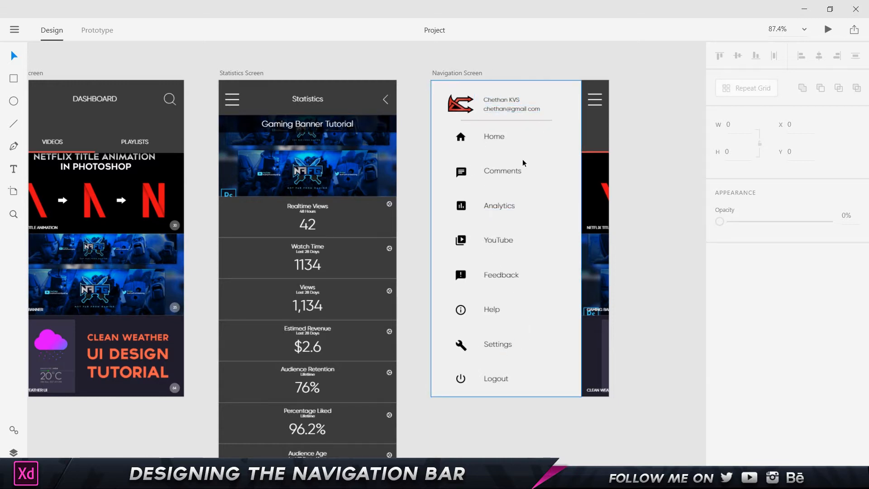
{"action": "left_click", "coordinate": [459, 73]}
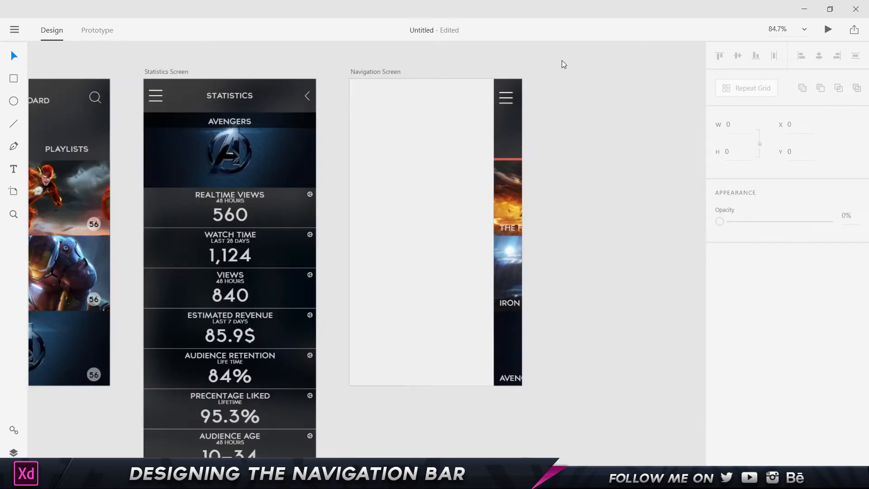
{"action": "key", "text": "ctrl+v"}
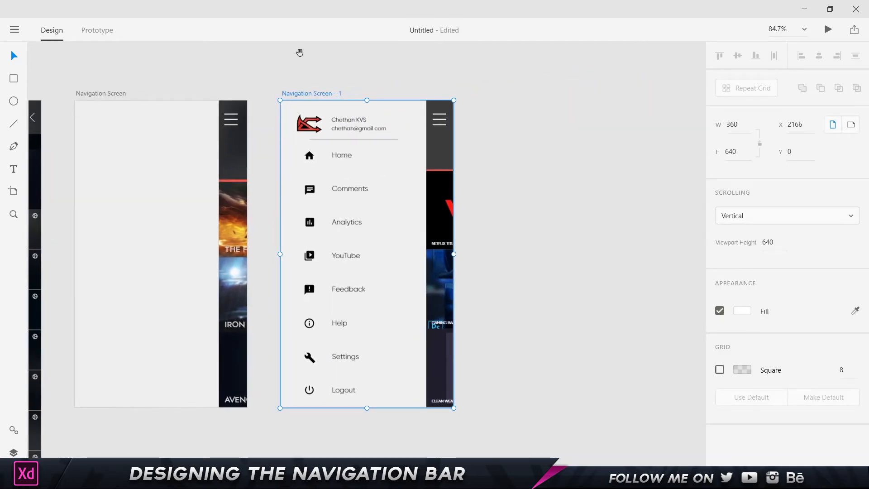
{"action": "left_click_drag", "start_coordinate": [328, 67], "coordinate": [494, 64]}
{"action": "left_click", "coordinate": [537, 87]}
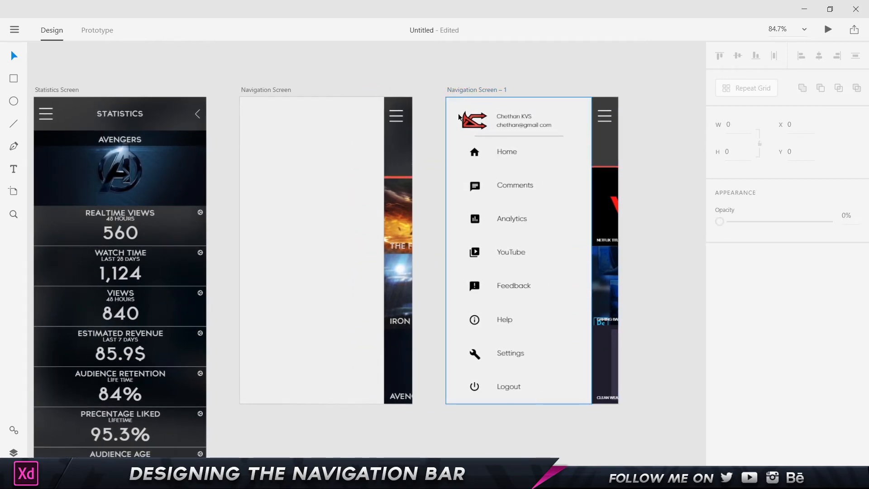
Step: Copy the logo, name and e-mail text from the pasted artboard to the blank Navigation Screen at X 40.7, Y 11.7
{"action": "left_click", "coordinate": [476, 119]}
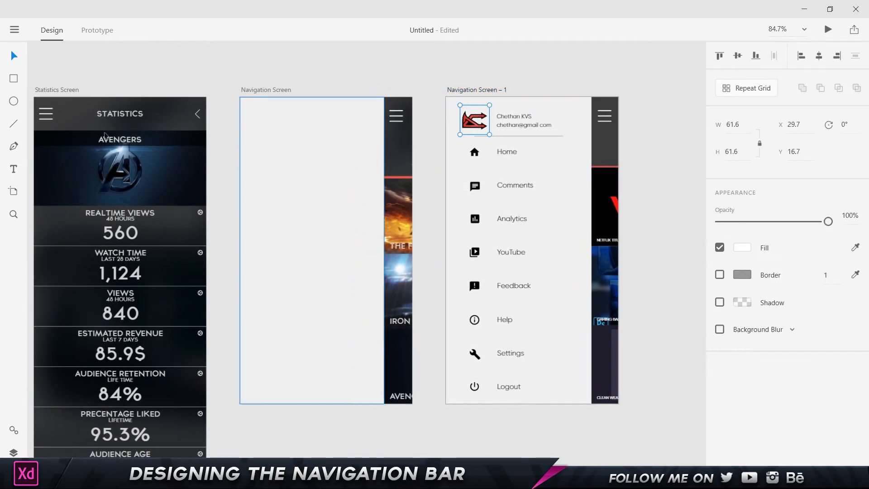
{"action": "left_click", "coordinate": [508, 126], "text": "shift"}
{"action": "left_click", "coordinate": [510, 118], "text": "shift"}
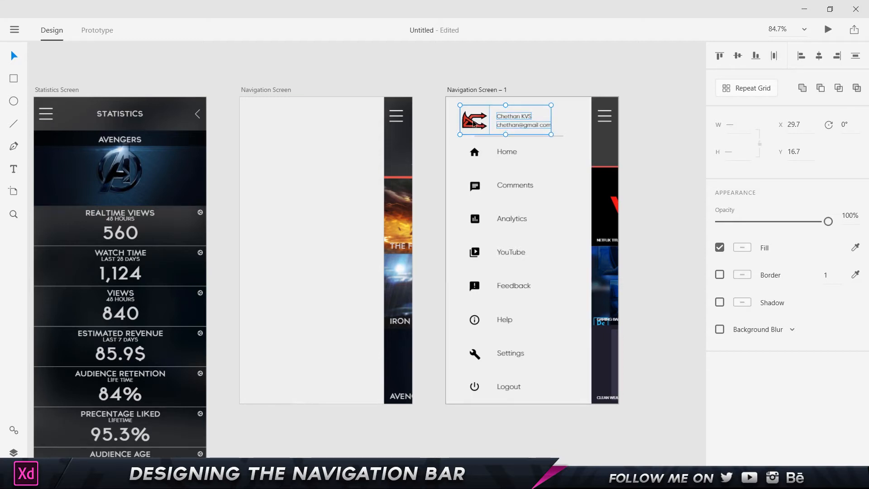
{"action": "left_click_drag", "start_coordinate": [473, 122], "coordinate": [274, 122]}
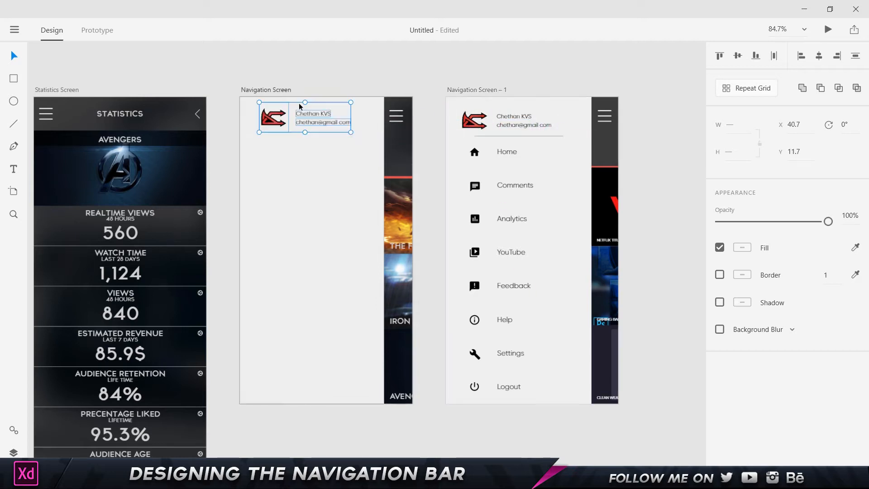
{"action": "left_click", "coordinate": [410, 112]}
Step: Copy the thin divider line from the pasted artboard and place it below the profile details at X 48, Y 81
{"action": "left_click_drag", "start_coordinate": [507, 133], "coordinate": [297, 143]}
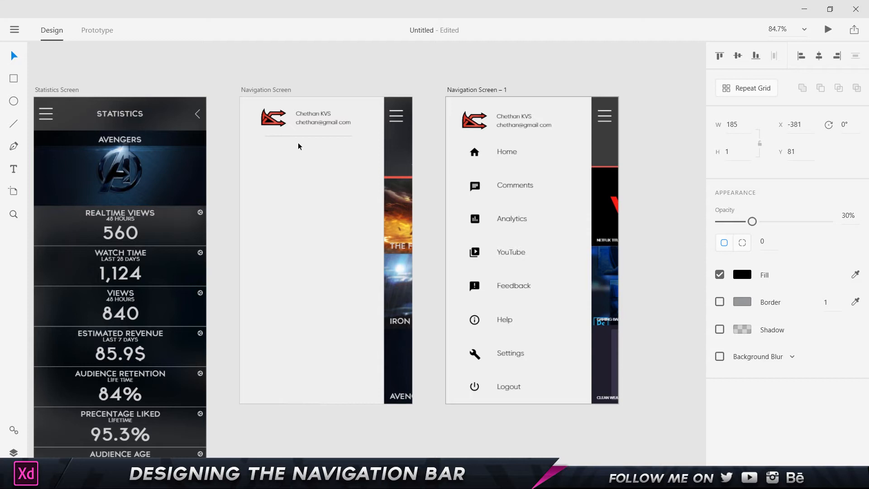
{"action": "left_click", "coordinate": [348, 81]}
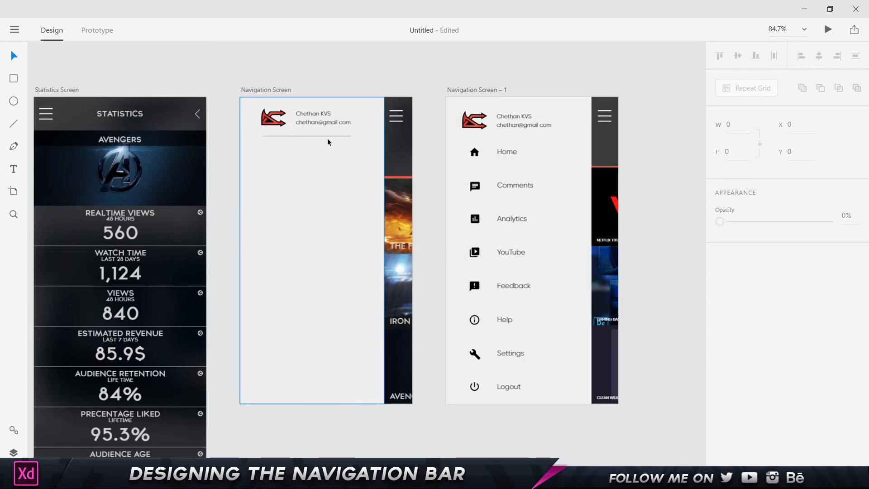
{"action": "left_click", "coordinate": [312, 136]}
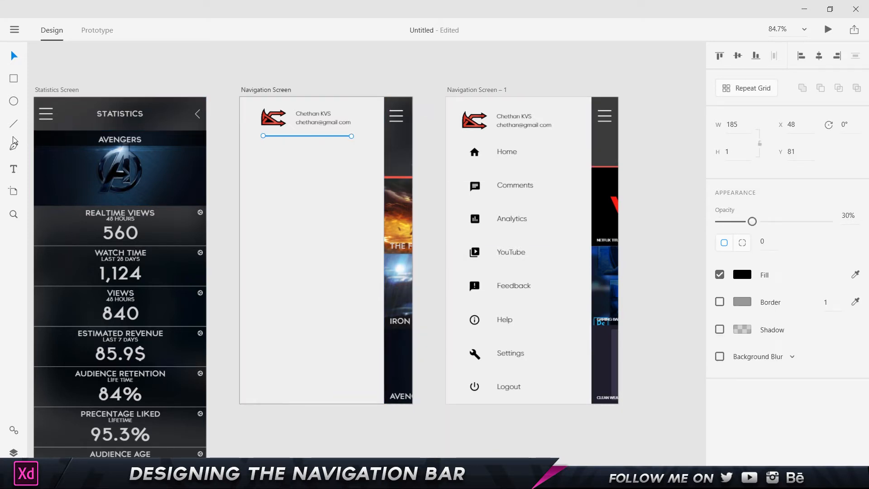
Step: Change the font of the name and e-mail texts on the Navigation Screen to TYPOGRAPH PRO
{"action": "left_click", "coordinate": [317, 122]}
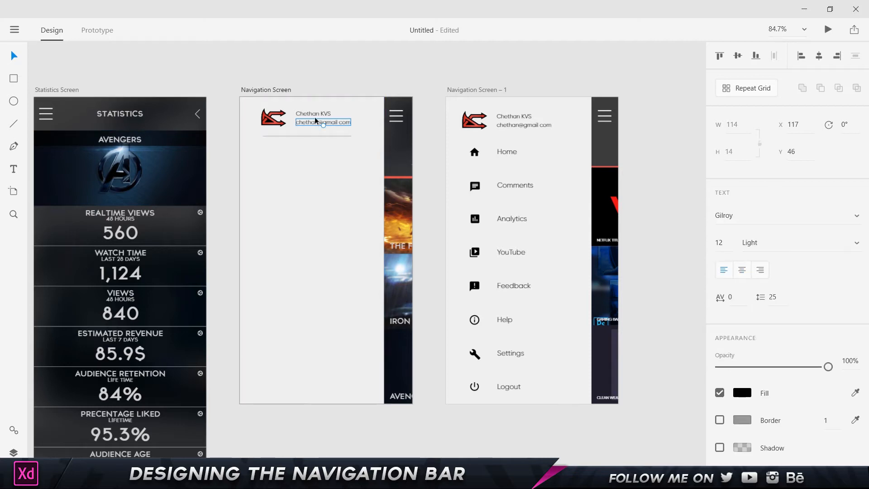
{"action": "left_click", "coordinate": [314, 115], "text": "shift"}
{"action": "left_click", "coordinate": [758, 219]}
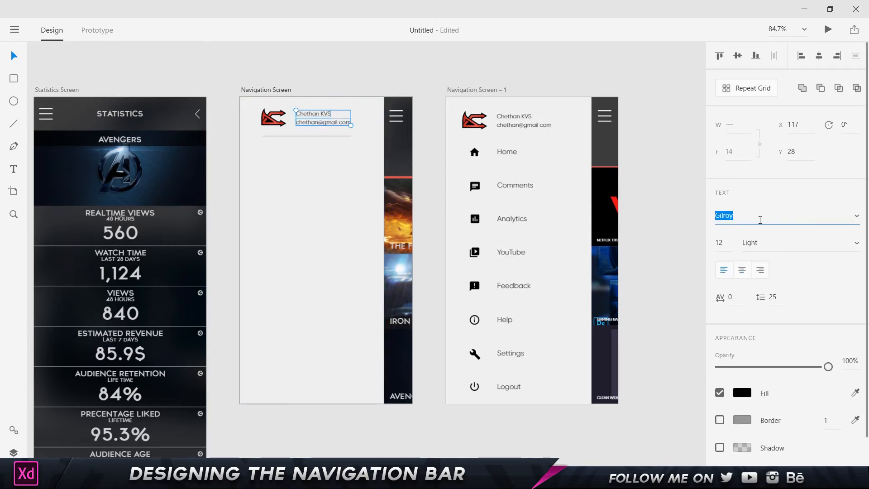
{"action": "type", "text": "TYPOGRAPH PRO"}
{"action": "key", "text": "Return"}
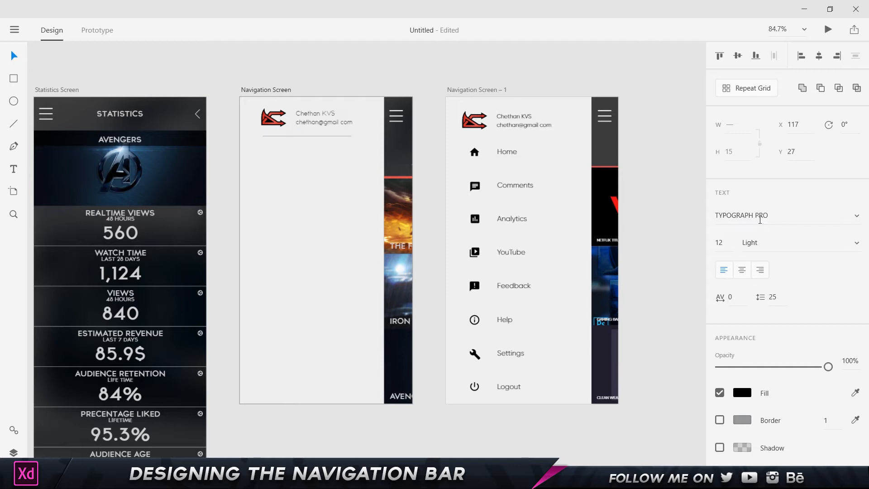
{"action": "left_click", "coordinate": [370, 83]}
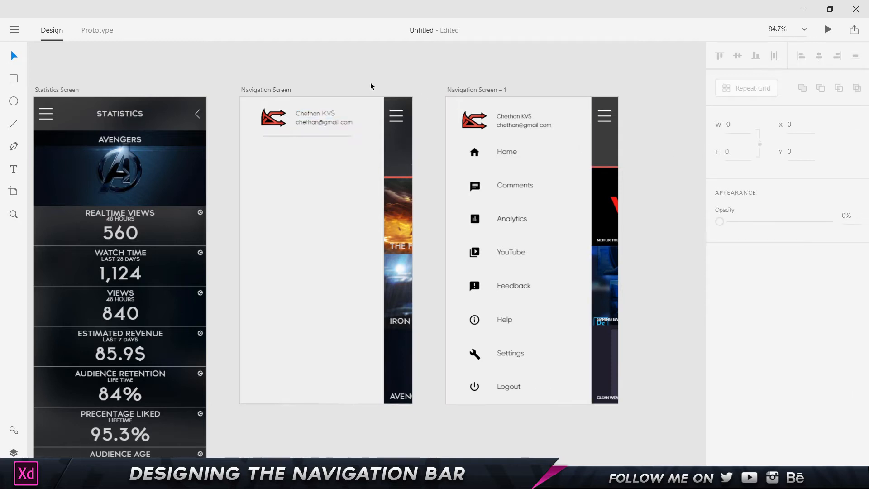
Step: Align the logo, name and e-mail text on the Navigation Screen to their common vertical middle
{"action": "left_click", "coordinate": [311, 121]}
{"action": "left_click", "coordinate": [307, 115], "text": "shift"}
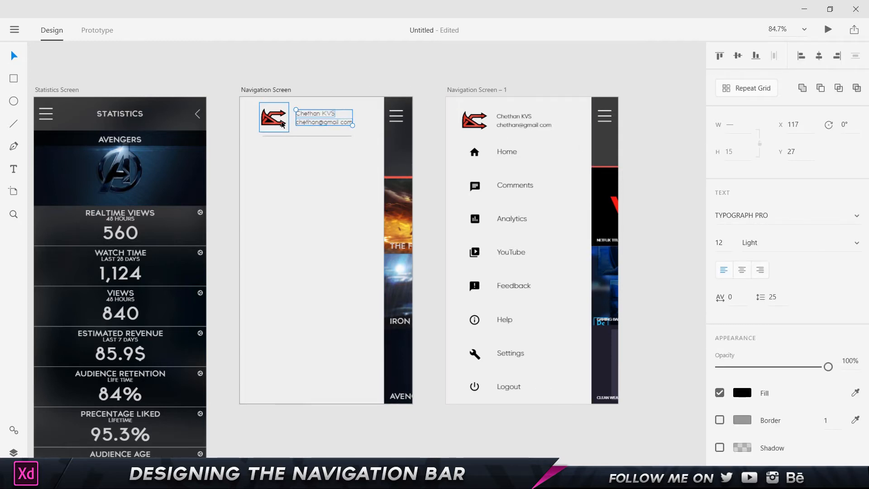
{"action": "left_click", "coordinate": [274, 117], "text": "shift"}
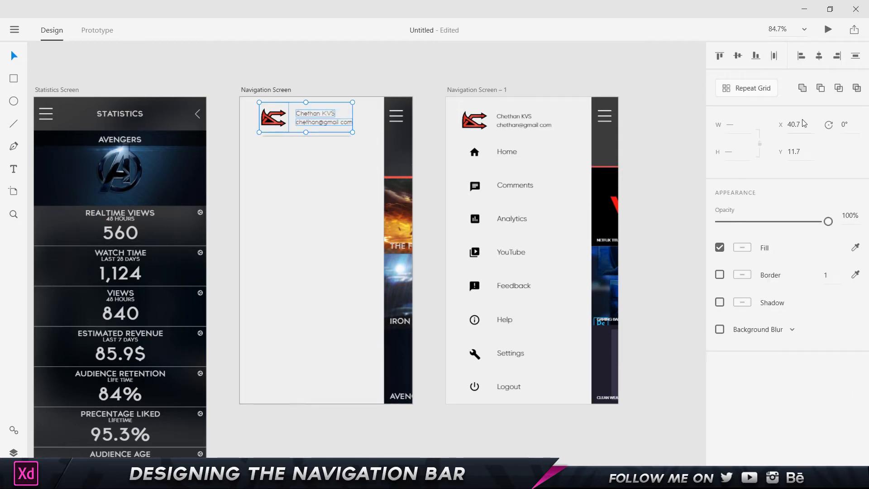
{"action": "left_click", "coordinate": [734, 57]}
{"action": "left_click", "coordinate": [423, 68]}
Step: Separate the overlapping profile texts by moving the e-mail down 10 px and the name up 10 px
{"action": "scroll", "coordinate": [279, 117], "scroll_direction": "up", "scroll_amount": 5}
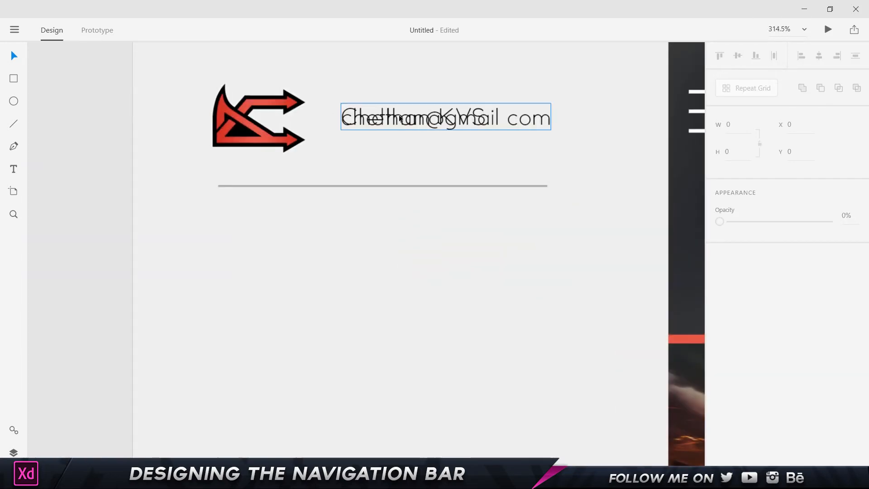
{"action": "left_click", "coordinate": [400, 118]}
{"action": "key", "text": "shift+Down"}
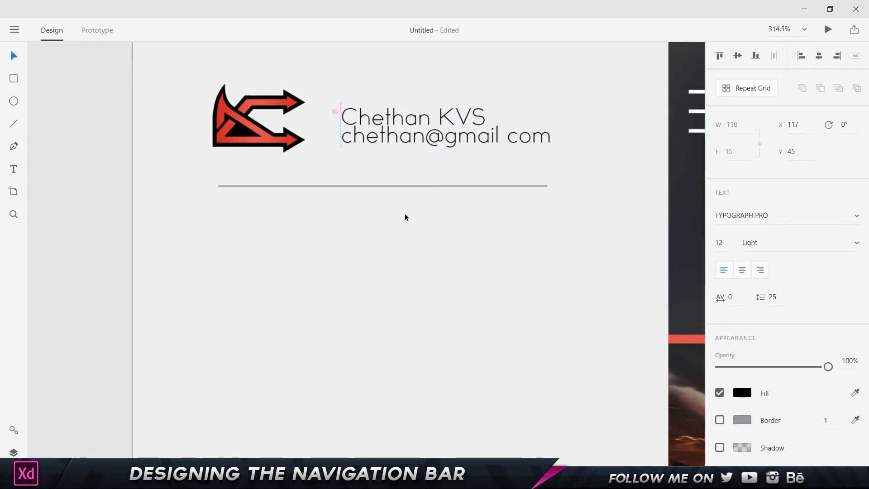
{"action": "left_click", "coordinate": [446, 114]}
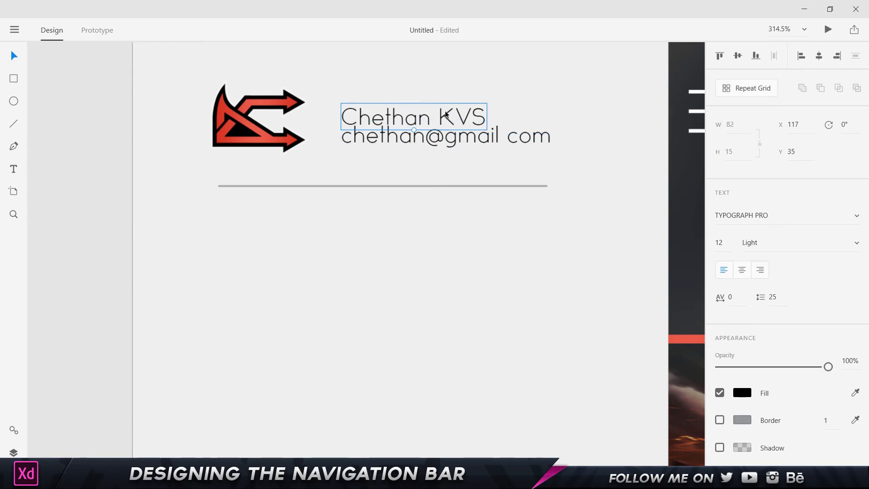
{"action": "key", "text": "shift+Up"}
{"action": "left_click", "coordinate": [104, 107]}
{"action": "scroll", "coordinate": [338, 130], "scroll_direction": "down", "scroll_amount": 2}
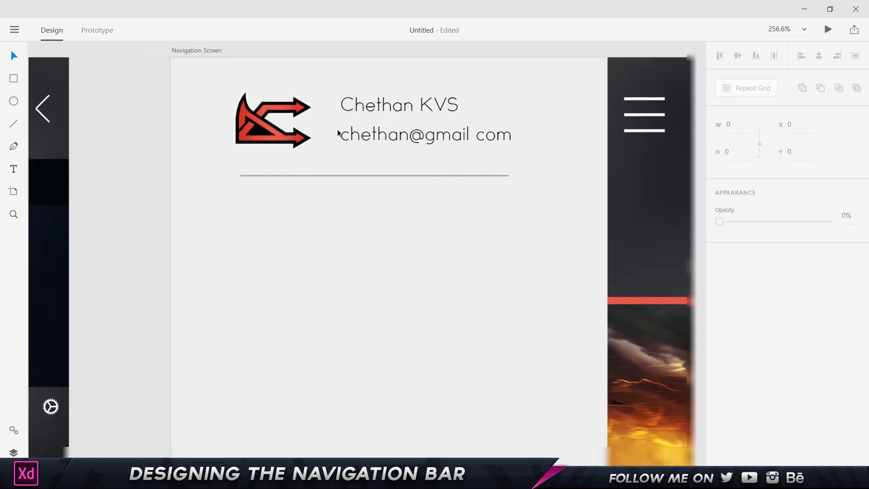
{"action": "scroll", "coordinate": [337, 129], "scroll_direction": "down", "scroll_amount": 5}
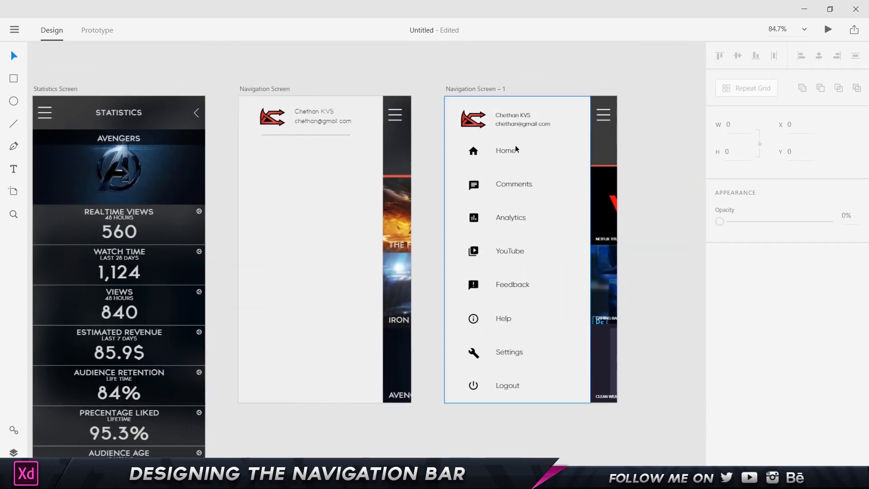
Step: Copy all eight menu icons, from the home icon to the power icon, from Navigation Screen – 1 onto the Navigation Screen below the divider
{"action": "left_click", "coordinate": [473, 151]}
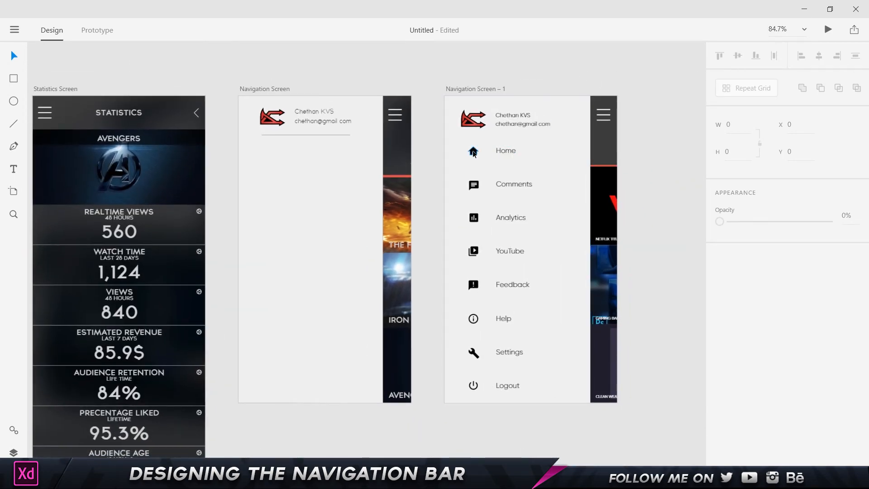
{"action": "left_click", "coordinate": [474, 186]}
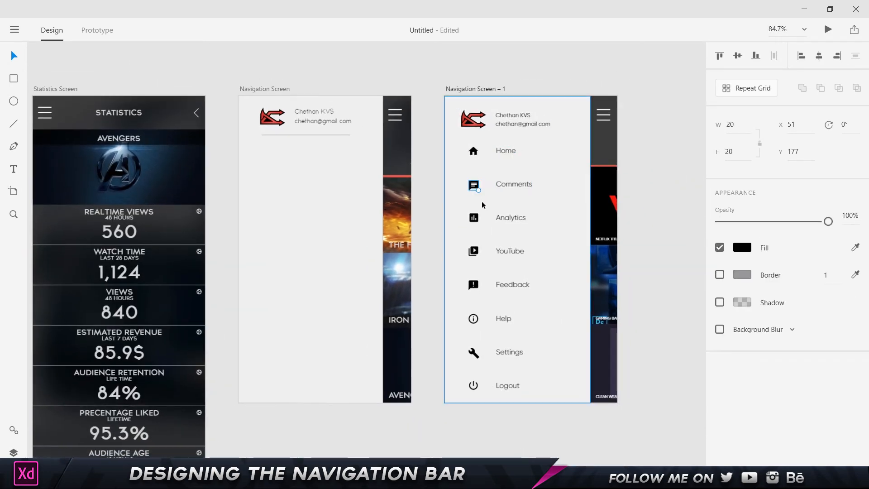
{"action": "left_click", "coordinate": [475, 152]}
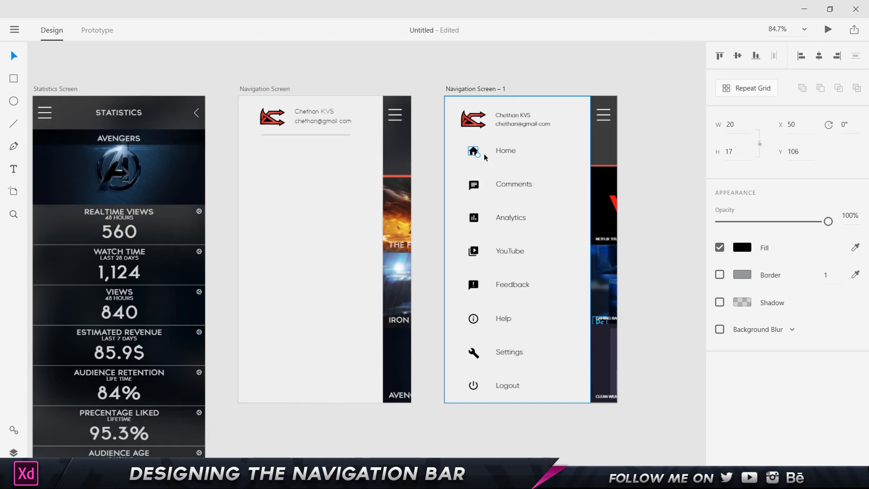
{"action": "left_click", "coordinate": [474, 187], "text": "shift"}
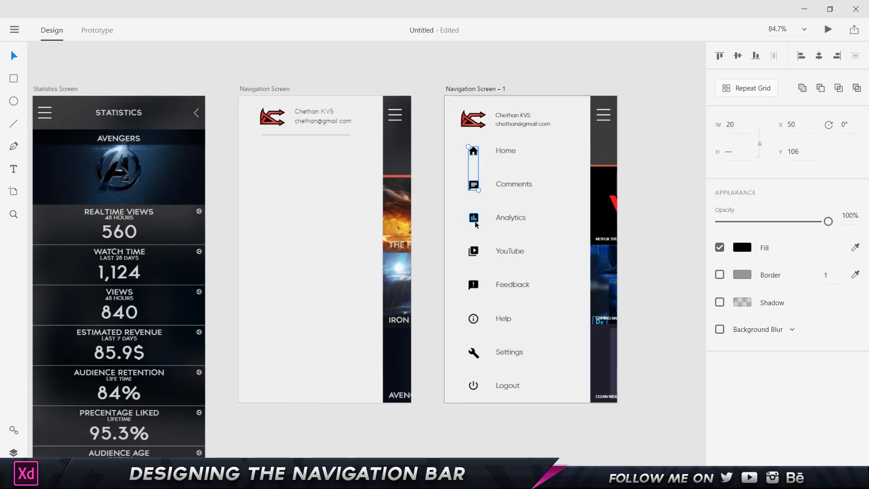
{"action": "left_click", "coordinate": [474, 219], "text": "shift"}
{"action": "left_click", "coordinate": [473, 251], "text": "shift"}
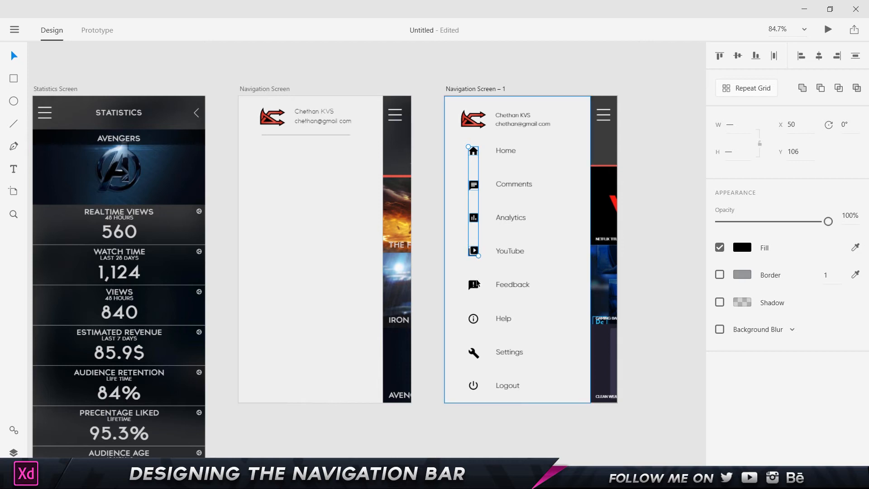
{"action": "left_click", "coordinate": [475, 284], "text": "shift"}
{"action": "left_click", "coordinate": [476, 263], "text": "shift"}
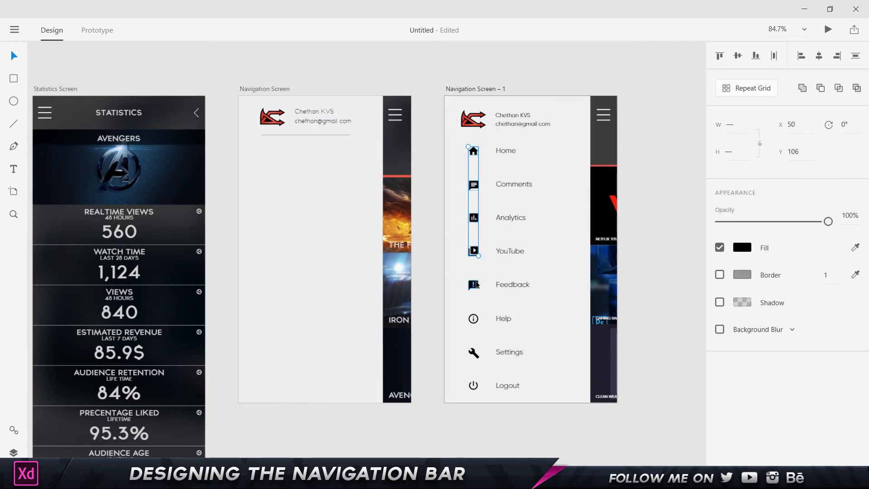
{"action": "left_click", "coordinate": [473, 319], "text": "shift"}
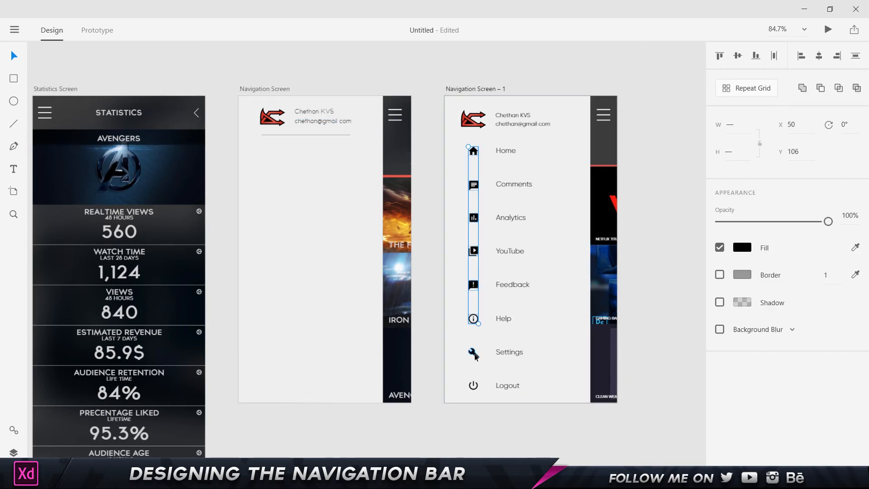
{"action": "left_click", "coordinate": [473, 353], "text": "shift"}
{"action": "left_click", "coordinate": [473, 387], "text": "shift"}
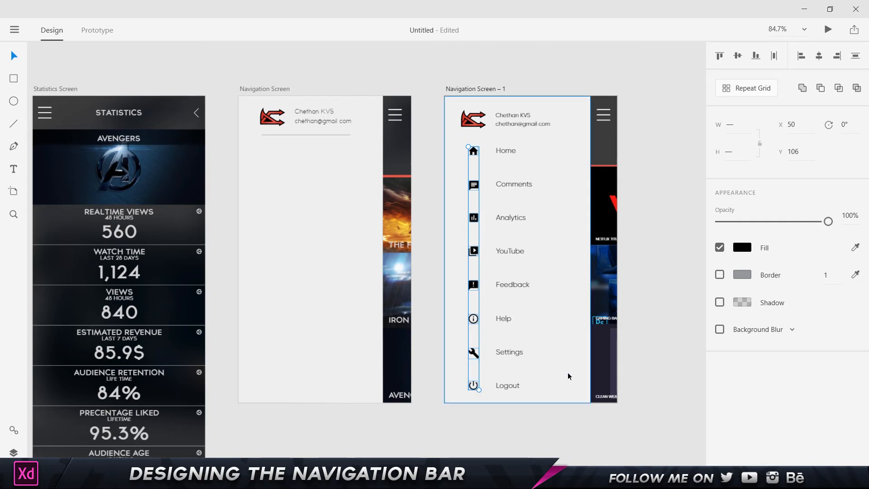
{"action": "left_click_drag", "start_coordinate": [478, 148], "coordinate": [268, 155]}
{"action": "left_click", "coordinate": [441, 119]}
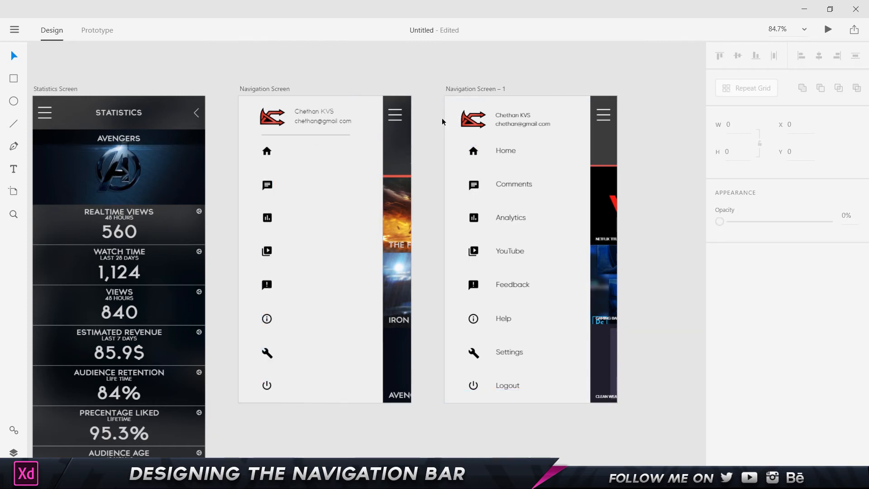
Step: Copy the Home label to X 111, Y 105 beside the Navigation Screen's home icon and make it a Repeat Grid
{"action": "left_click", "coordinate": [505, 154]}
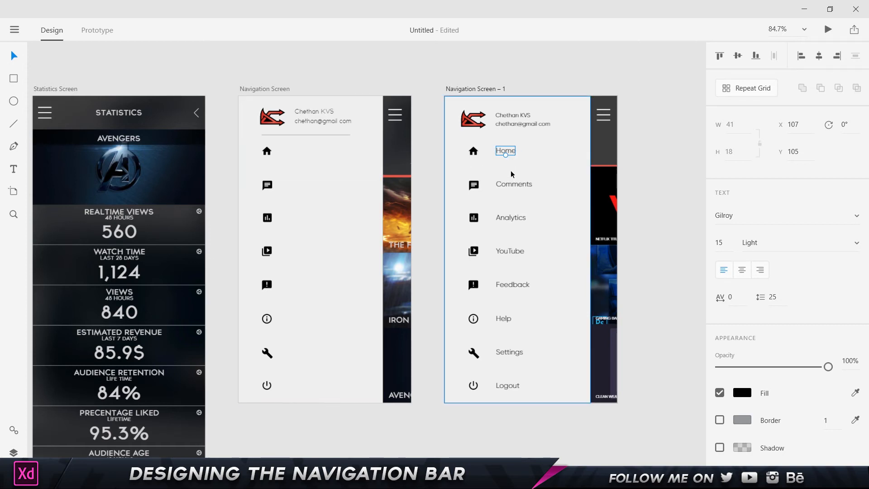
{"action": "left_click_drag", "start_coordinate": [510, 151], "coordinate": [295, 153]}
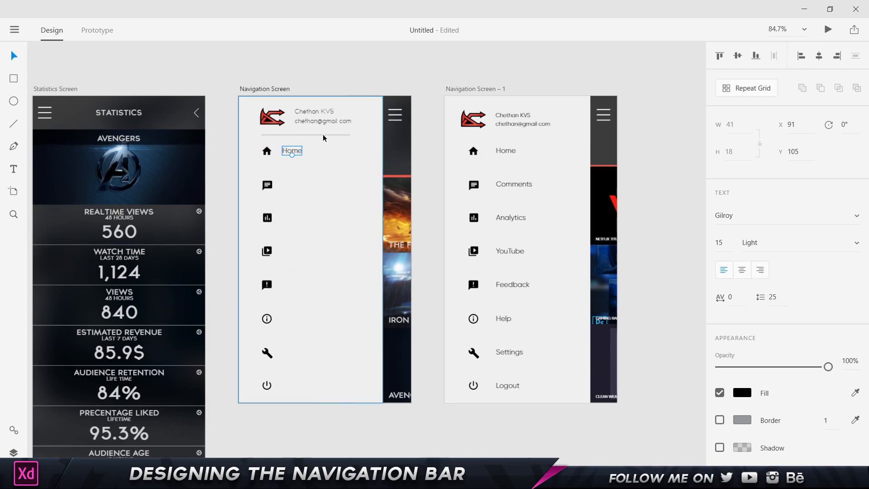
{"action": "key", "text": "shift+Right"}
{"action": "key", "text": "shift+Right"}
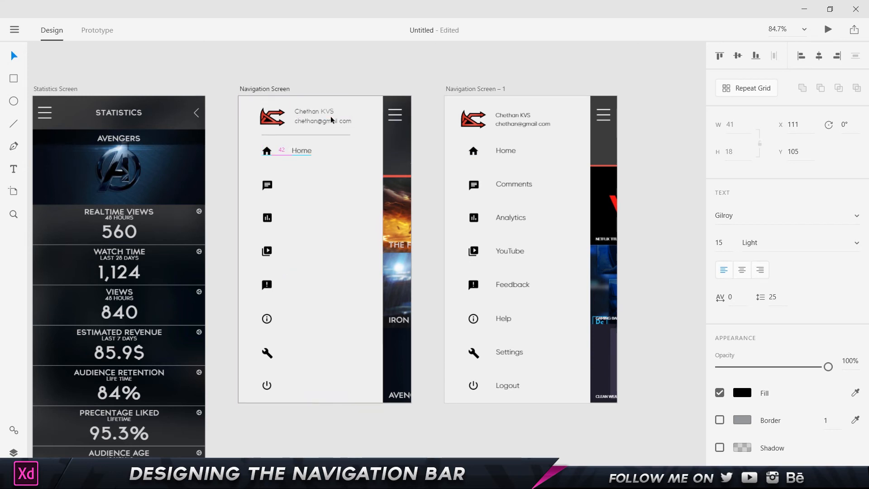
{"action": "left_click", "coordinate": [290, 160]}
{"action": "left_click", "coordinate": [301, 151]}
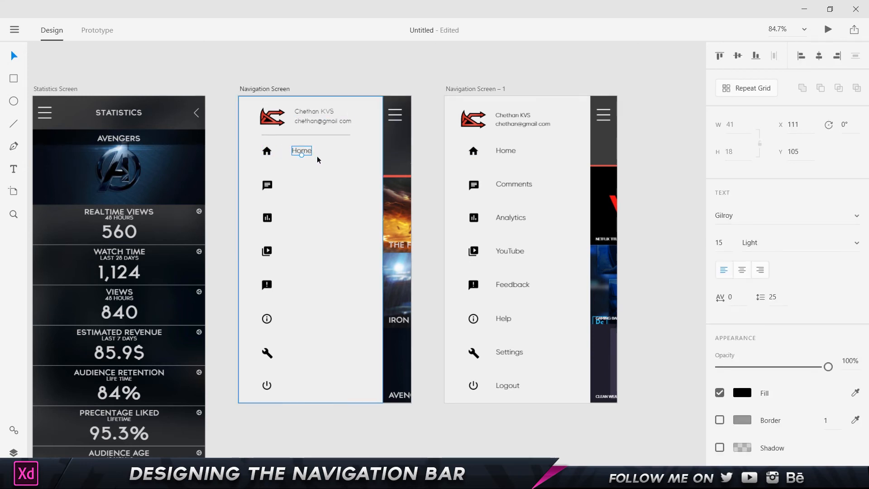
{"action": "left_click", "coordinate": [752, 88]}
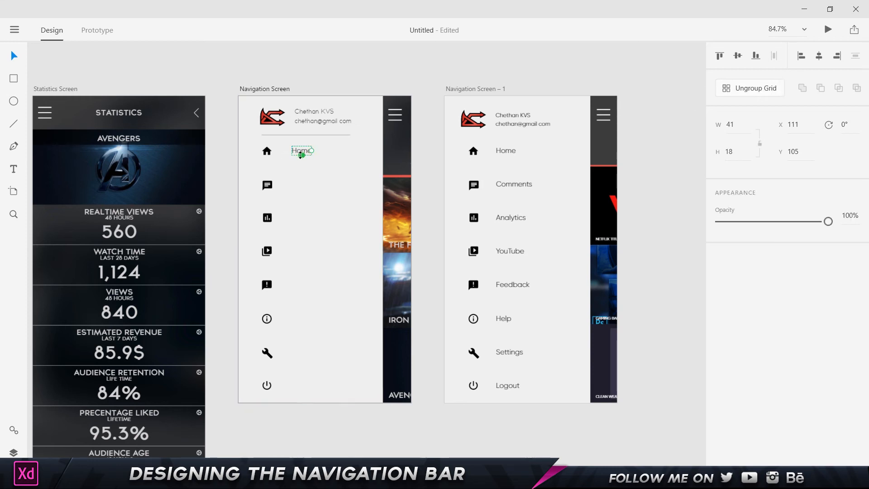
{"action": "left_click_drag", "start_coordinate": [300, 155], "coordinate": [302, 403]}
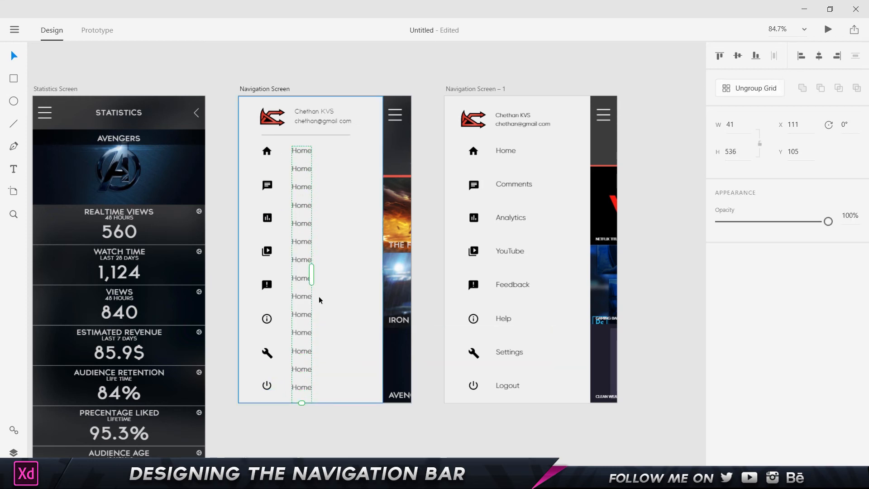
{"action": "left_click_drag", "start_coordinate": [300, 185], "coordinate": [304, 204]}
{"action": "key", "text": "ctrl+z"}
{"action": "key", "text": "ctrl+z"}
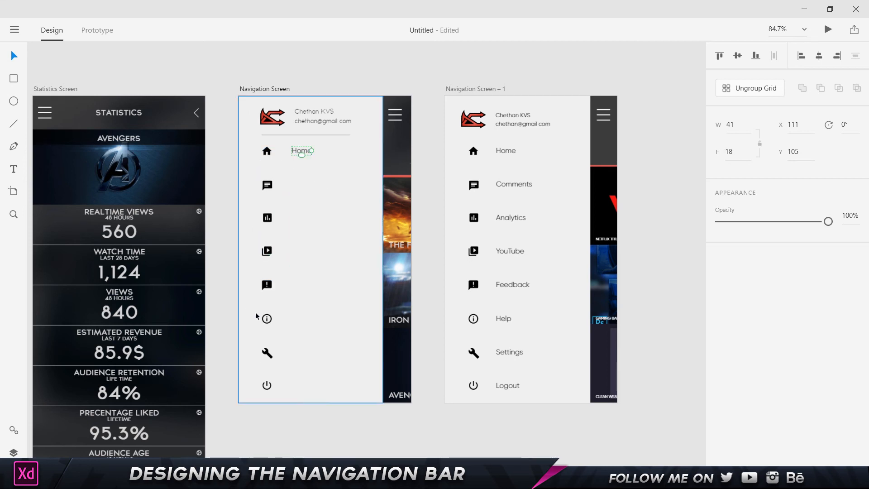
Step: Repeat the Home label downward to eight entries, widen their spacing to match the icons, and ungroup the grid
{"action": "left_click_drag", "start_coordinate": [302, 153], "coordinate": [301, 290]}
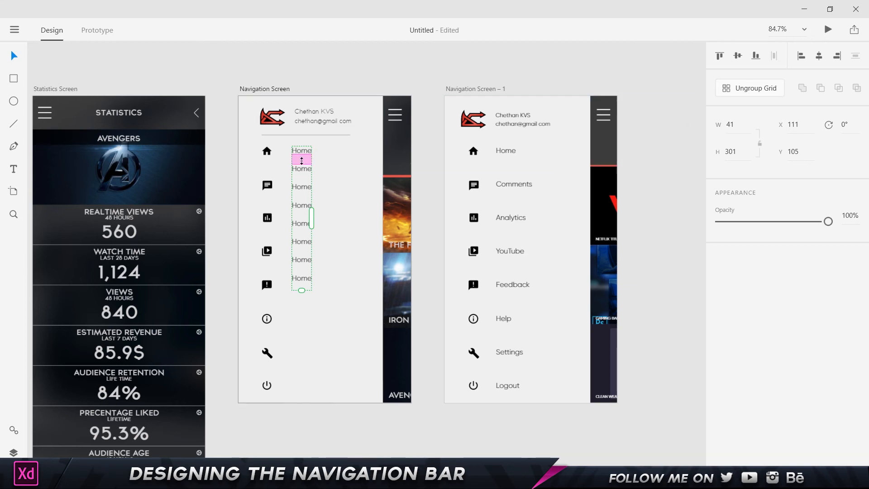
{"action": "left_click_drag", "start_coordinate": [300, 161], "coordinate": [299, 175]}
{"action": "left_click", "coordinate": [752, 90]}
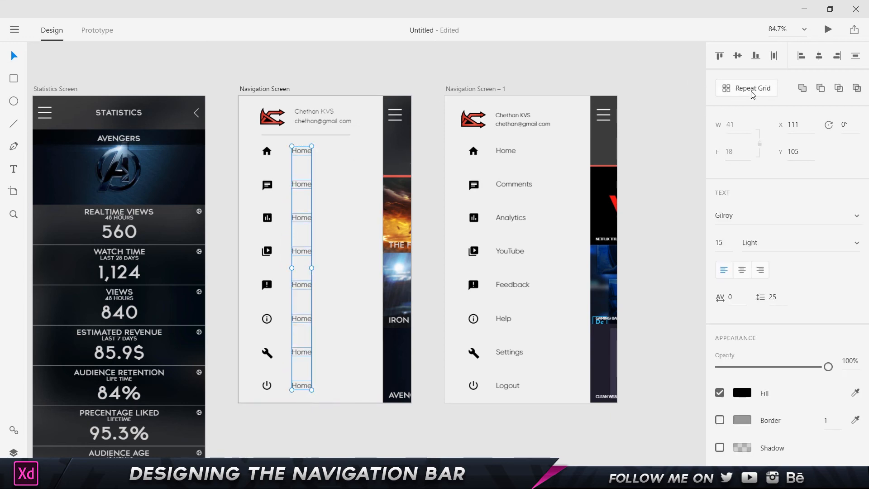
{"action": "left_click", "coordinate": [434, 81]}
Step: Replace the seven repeated Home labels with Comments, Analytics, YouTube, Feedback, Help, Settings and Logout
{"action": "double_click", "coordinate": [300, 183]}
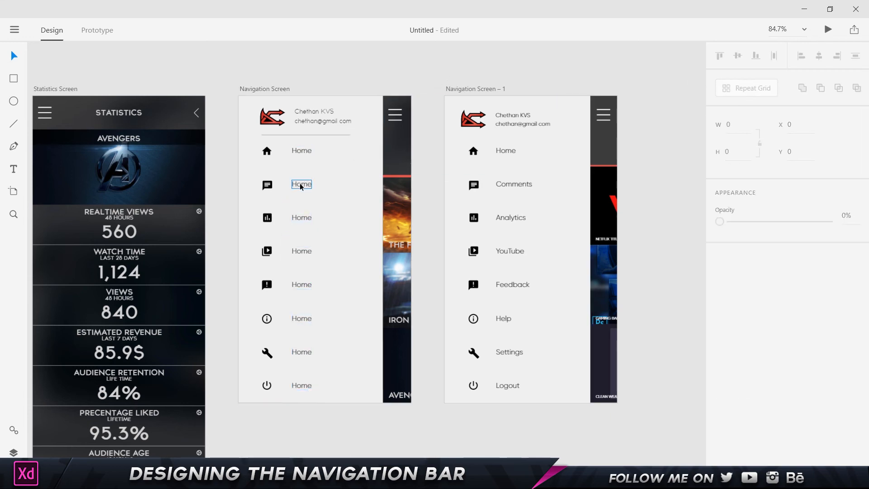
{"action": "double_click", "coordinate": [300, 183]}
{"action": "type", "text": "Comments"}
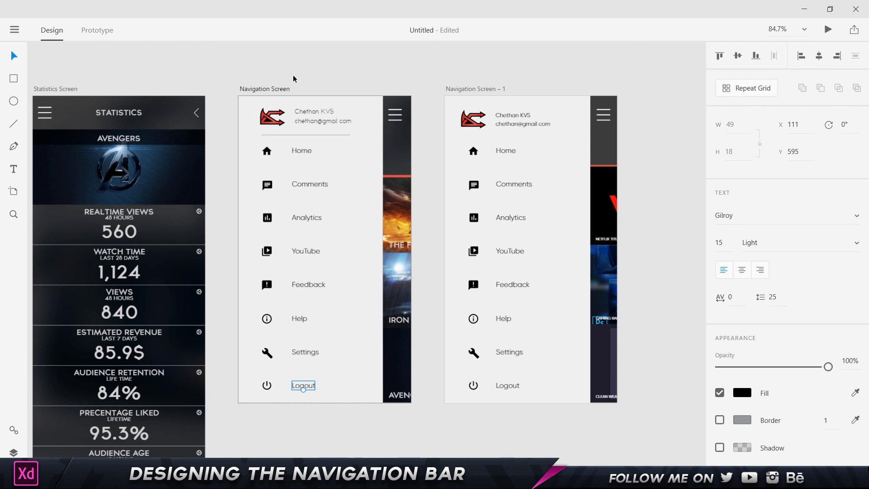
Step: Delete the pasted Navigation Screen – 1 artboard
{"action": "left_click", "coordinate": [459, 89]}
{"action": "key", "text": "Delete"}
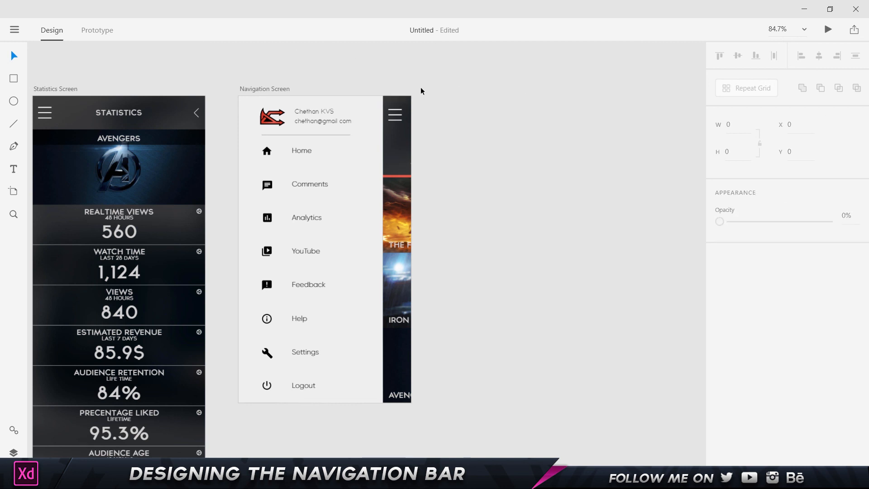
{"action": "key", "text": "ctrl+0"}
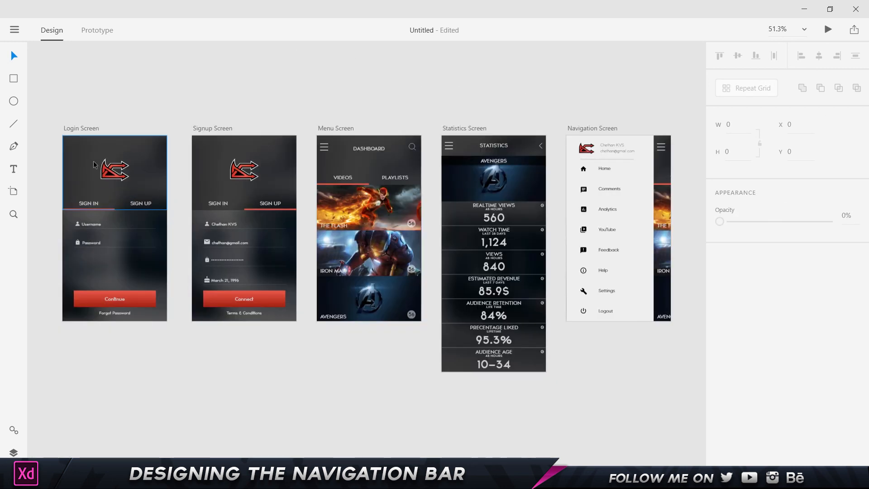
{"action": "left_click_drag", "start_coordinate": [47, 77], "coordinate": [685, 416]}
{"action": "left_click", "coordinate": [488, 57]}
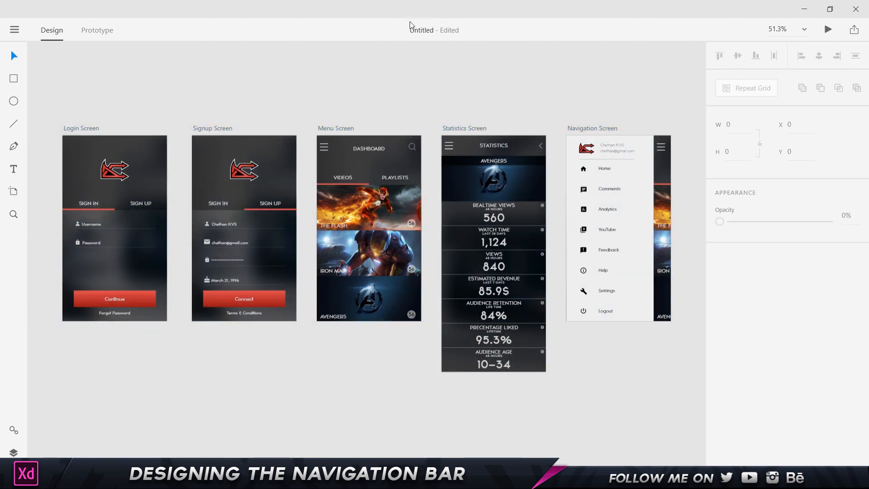